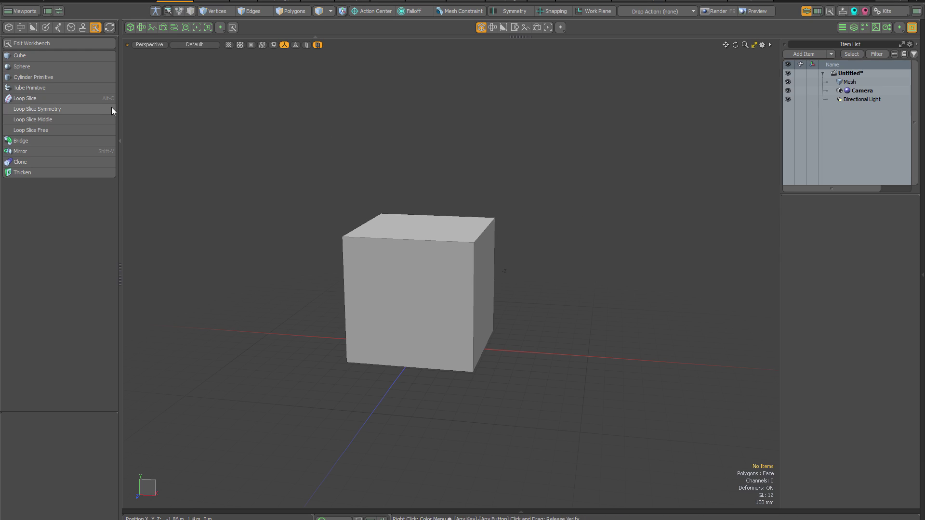
Add a cube at Position X 0 using the K tool-properties popover, then restore the Workbench tools.
click(74, 57)
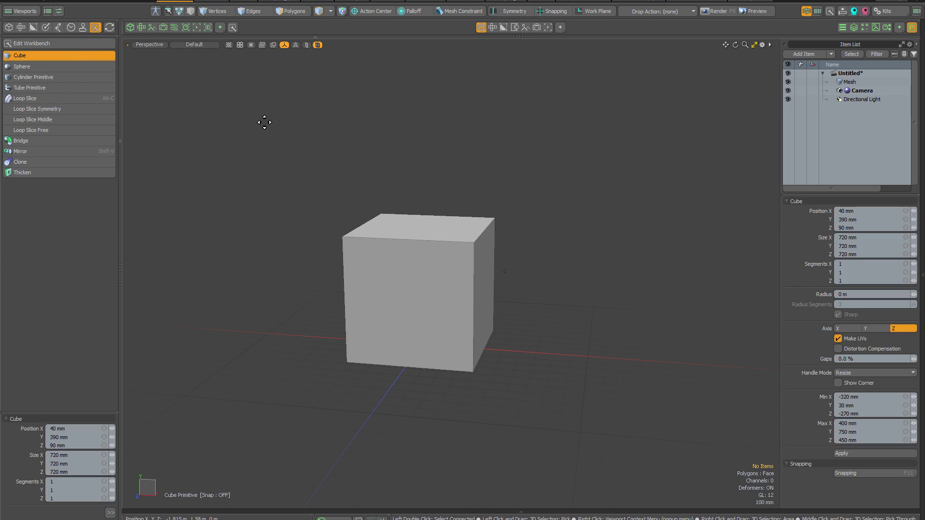
key(k)
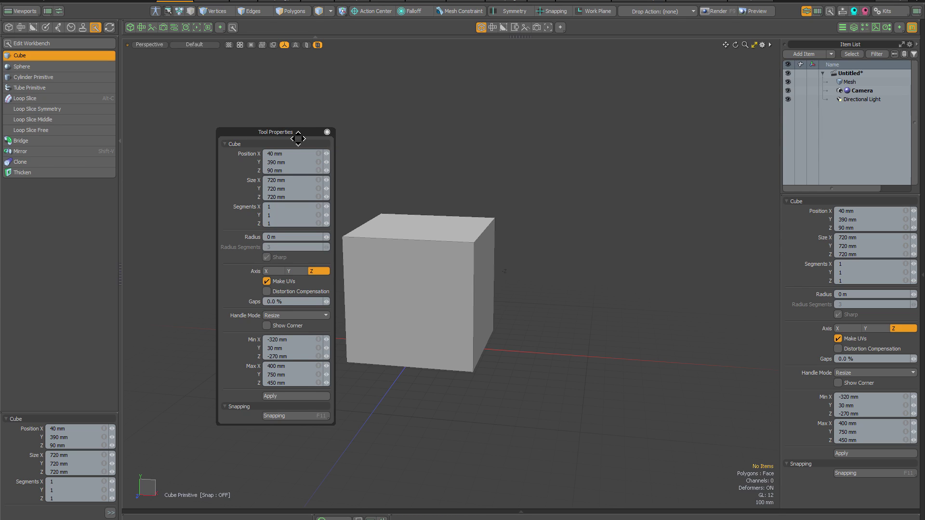
drag(308, 132, 307, 132)
click(326, 131)
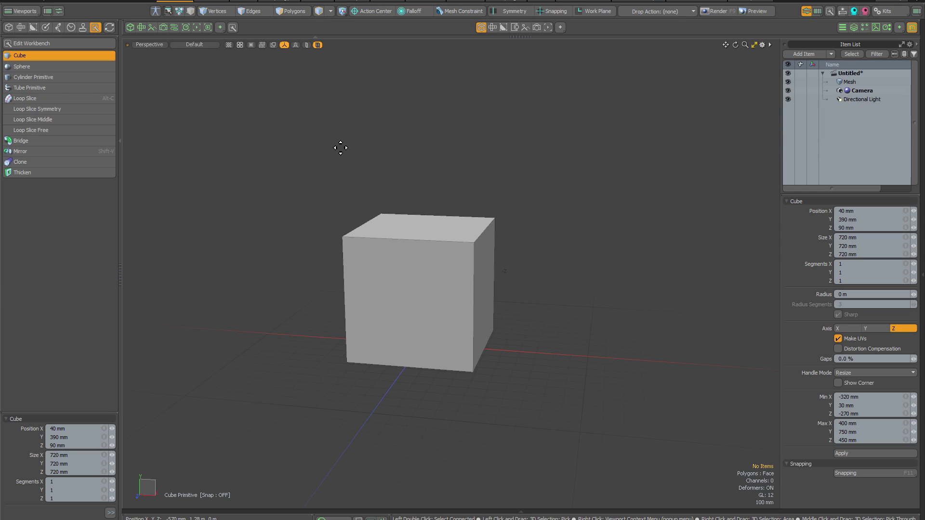
text(k0)
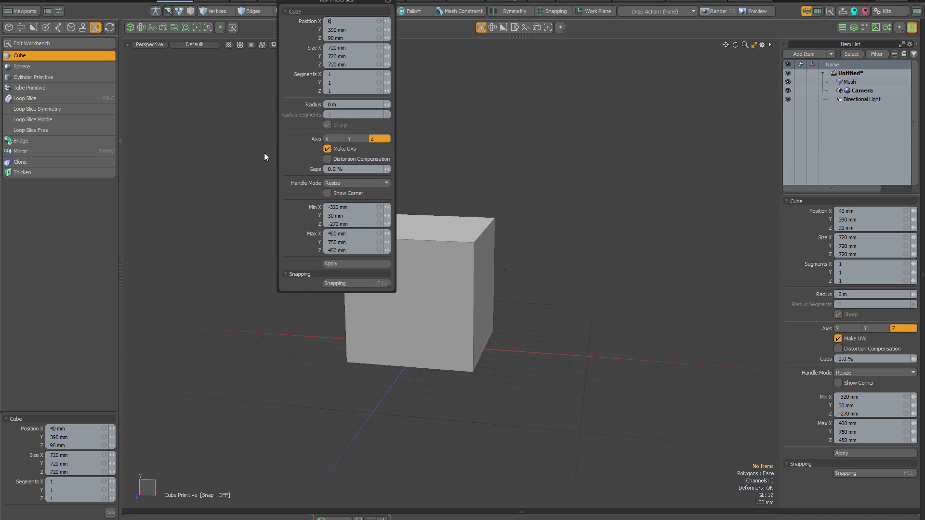
key(Return)
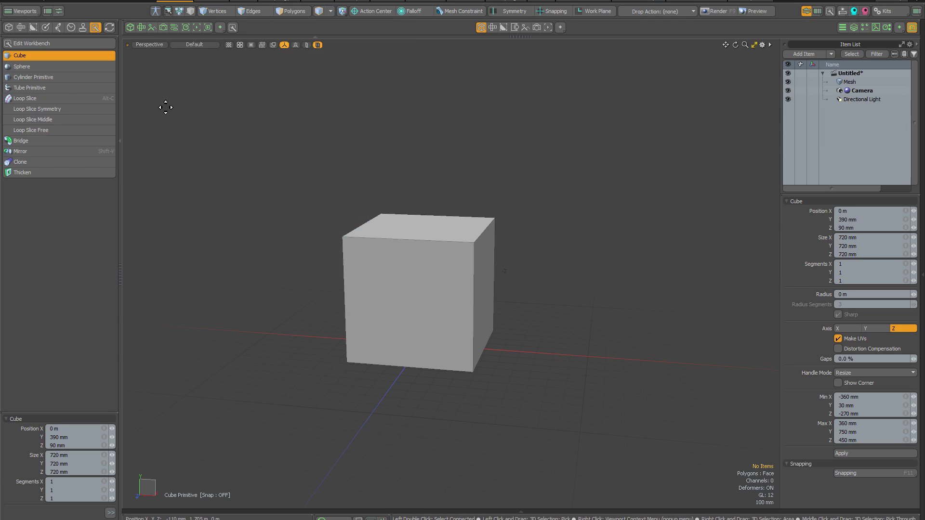
click(97, 57)
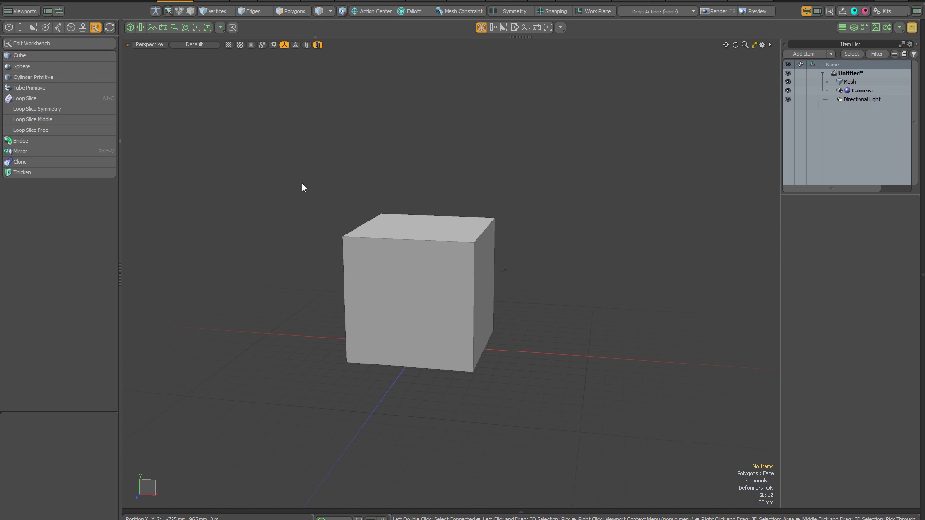
click(9, 28)
click(94, 28)
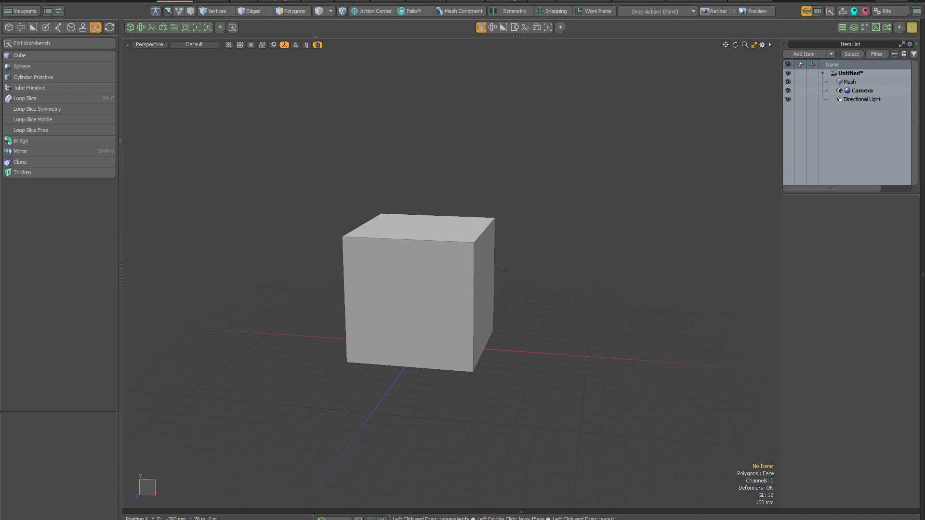
In the Form Editor, pick the Workbench form and preview it as a floating popover placed lower down.
click(363, 1)
click(362, 6)
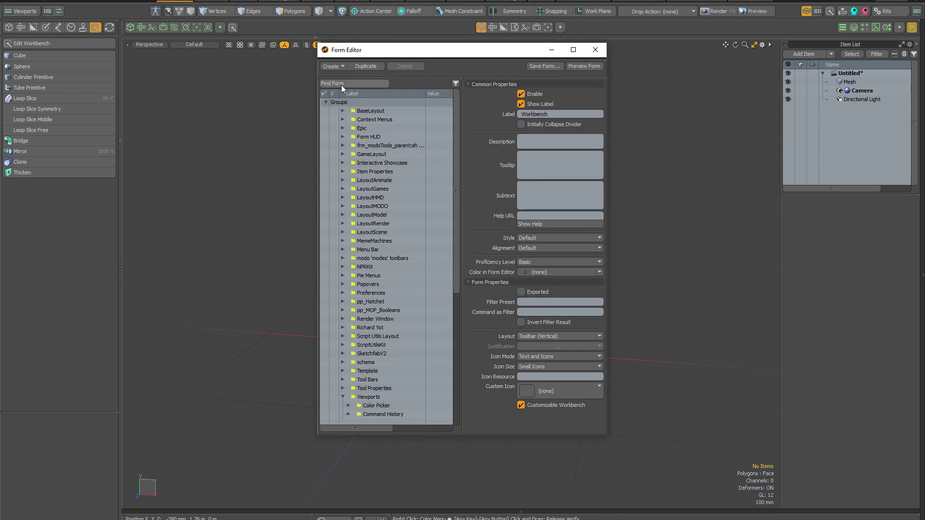
click(343, 85)
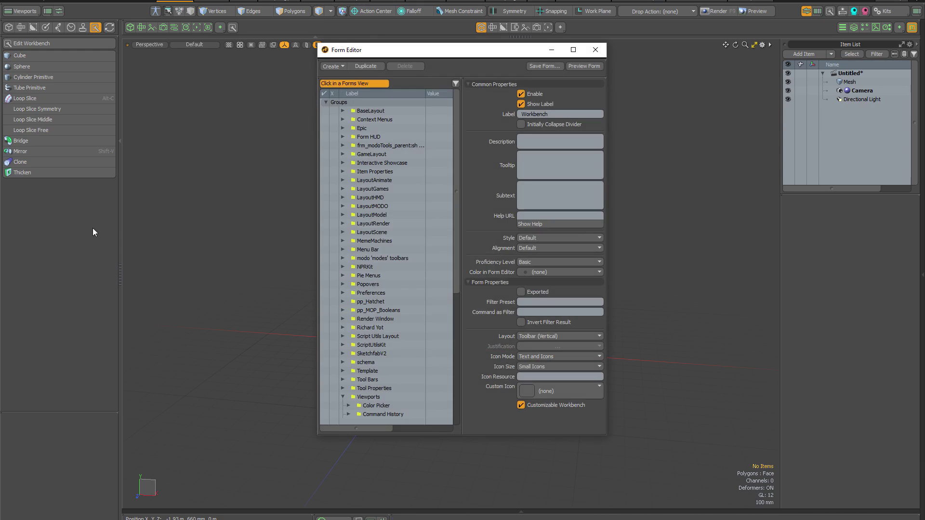
click(56, 205)
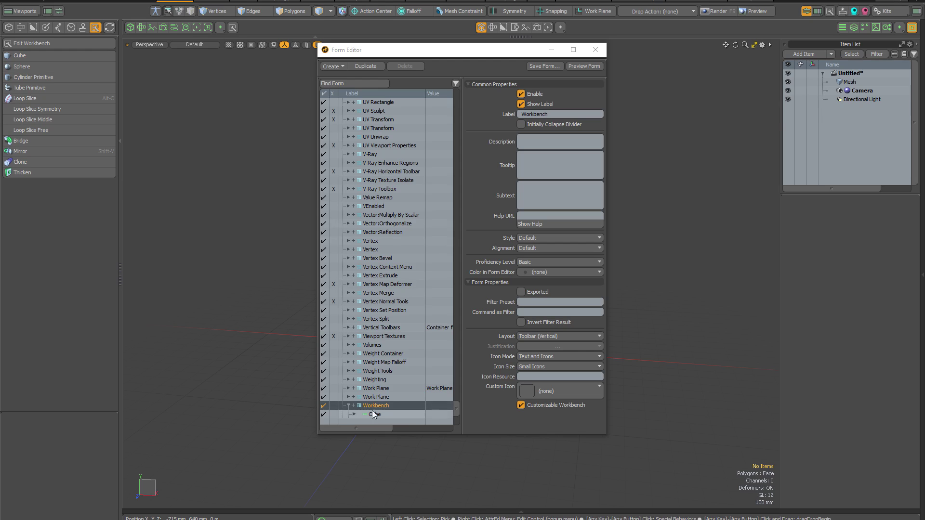
click(590, 67)
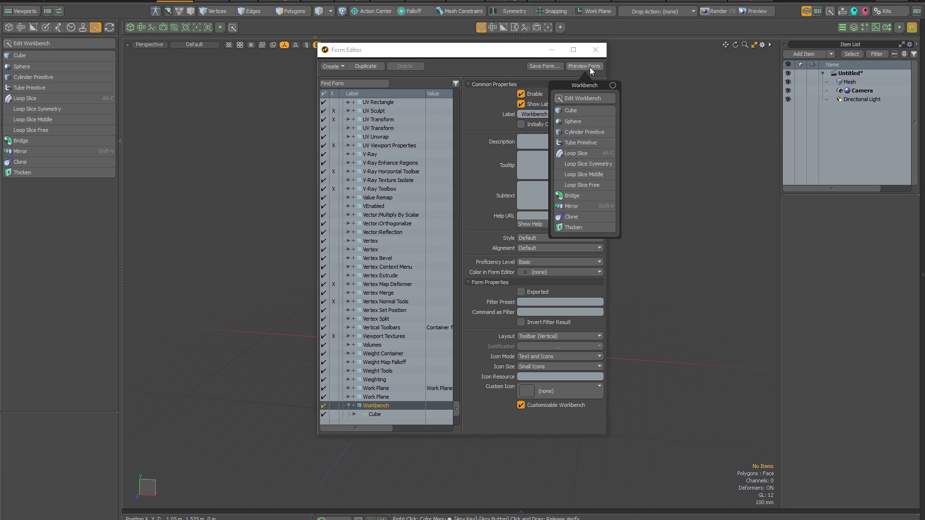
drag(588, 89, 670, 112)
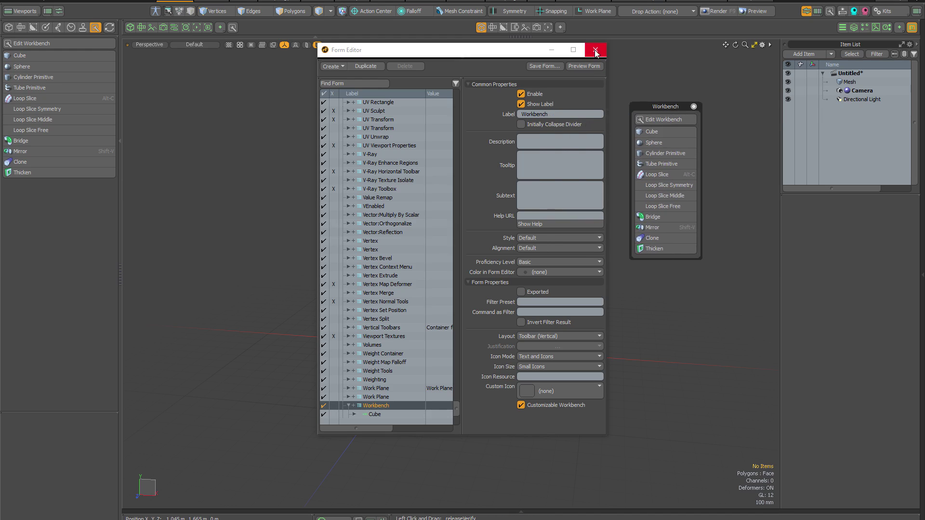
click(595, 50)
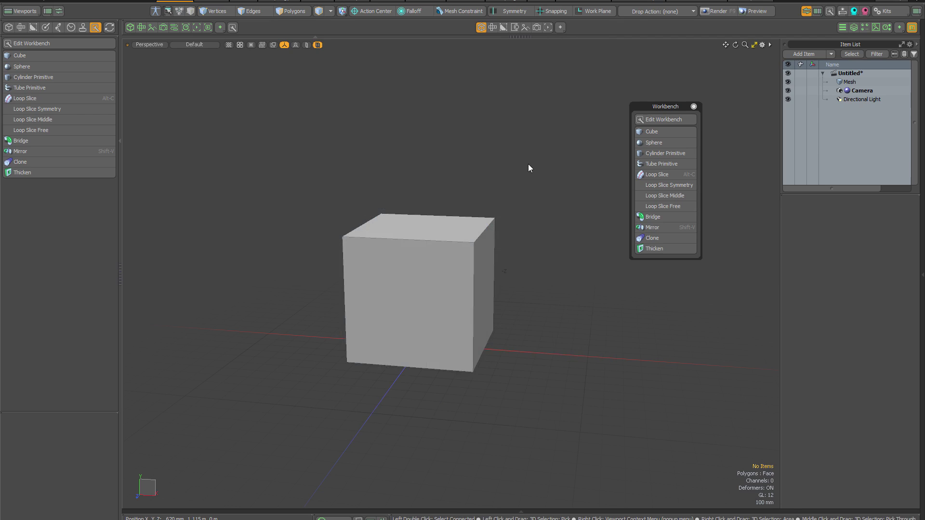
Copy the select.attr {modoTools_Workbench:sheet} set command from Command History into Notepad.
key(F5)
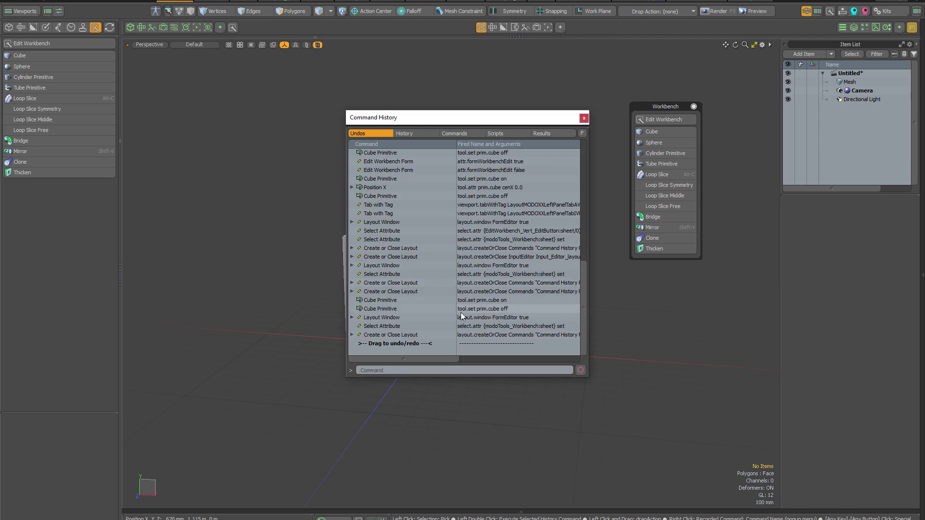
click(386, 328)
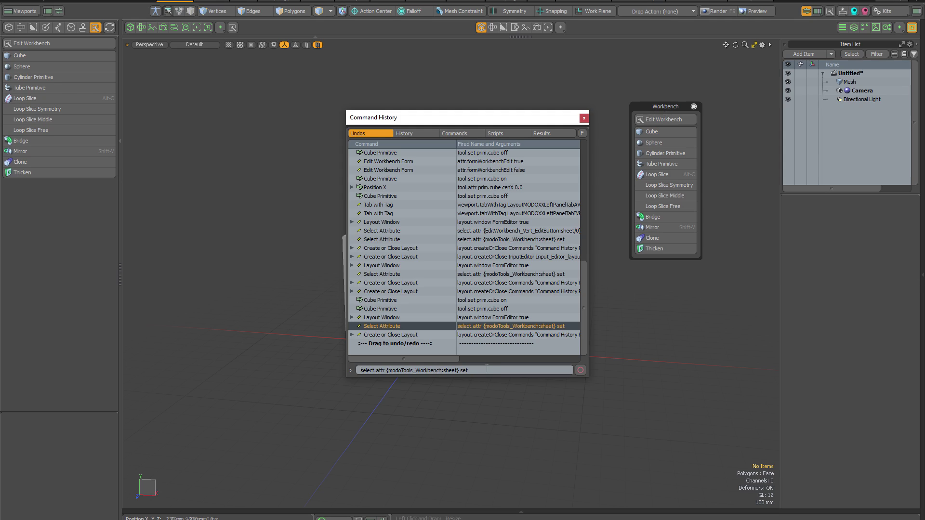
drag(486, 369, 339, 362)
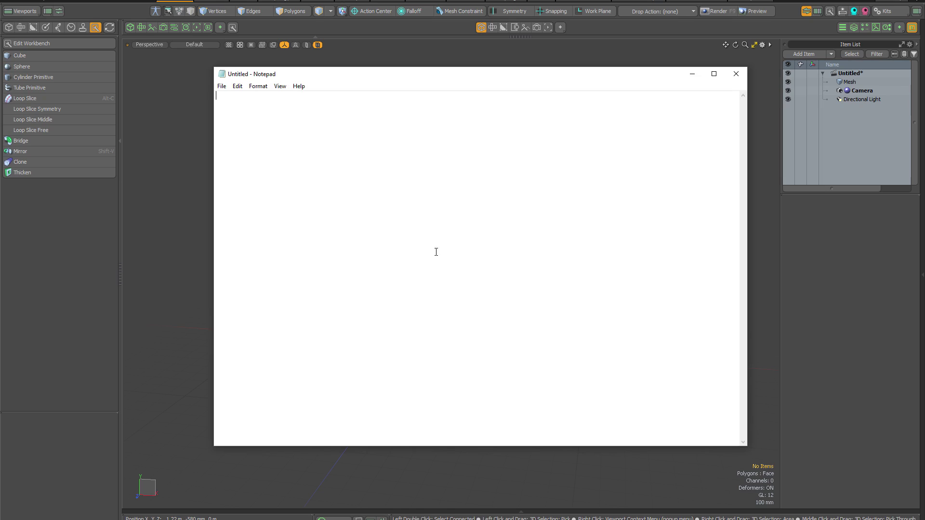
text(select.attr {modoTools_Workbench:sheet} set)
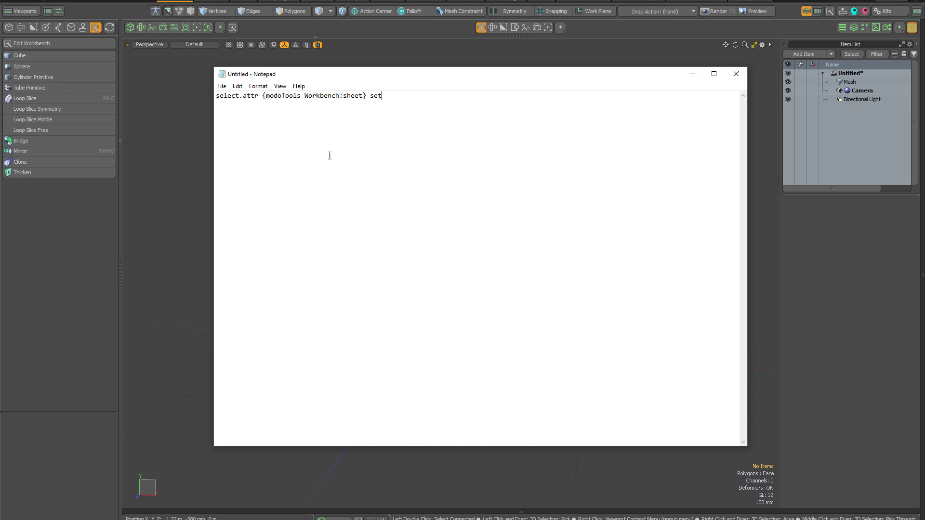
key(alt+Tab)
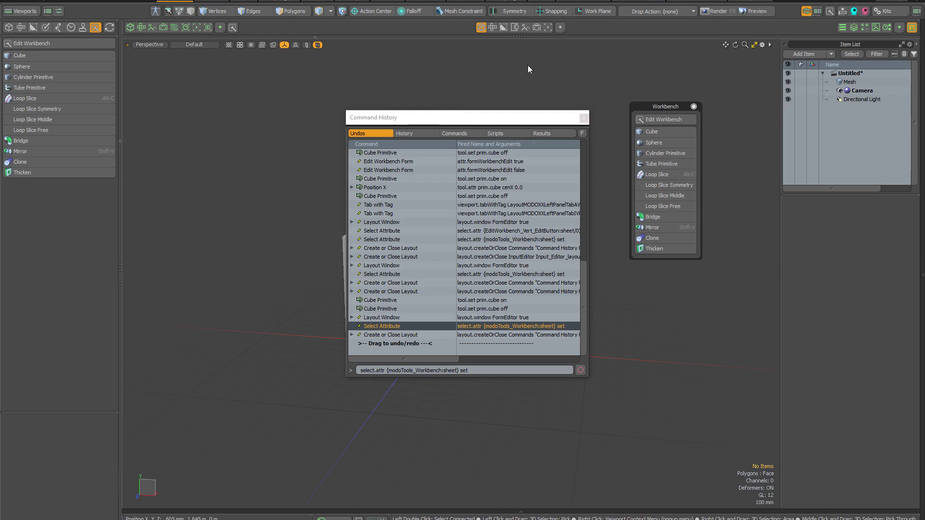
click(584, 118)
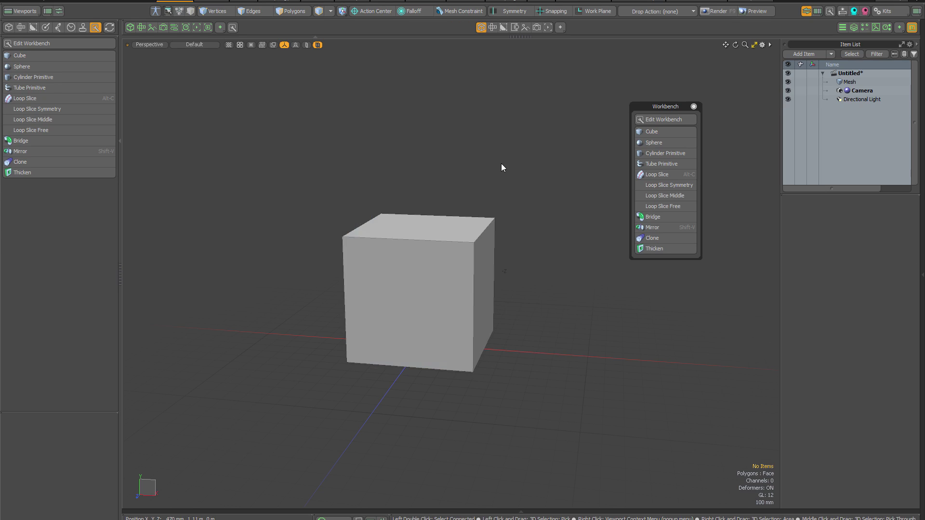
In the Input Editor, find K's attr.formPopover {toolprops:general} binding and copy its command.
click(363, 0)
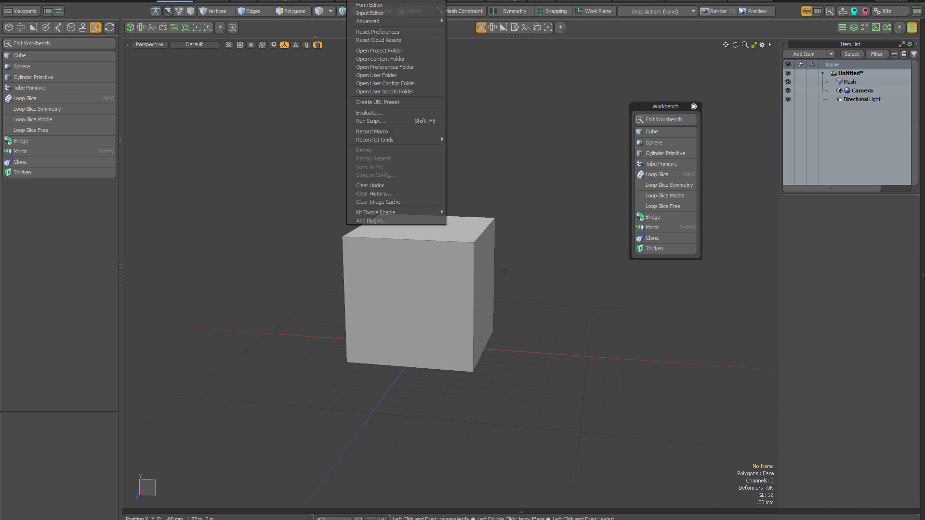
click(370, 13)
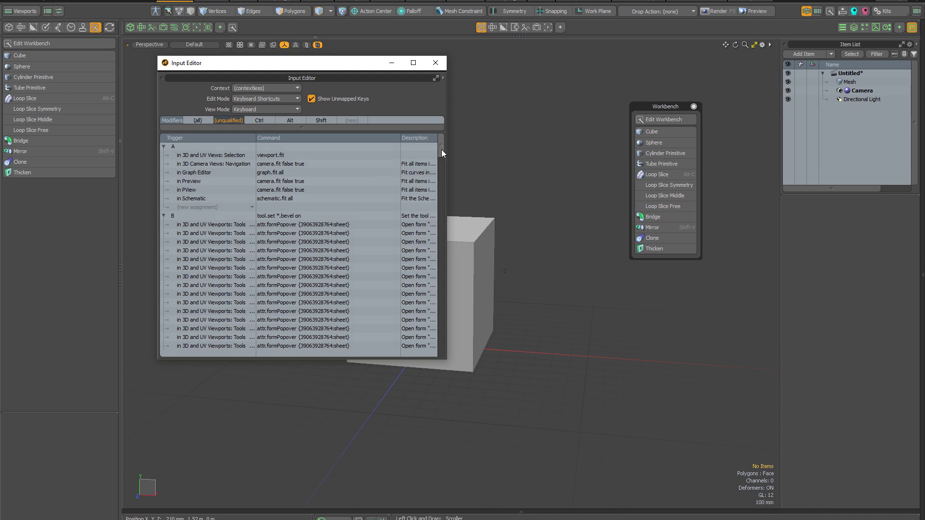
drag(441, 148, 391, 219)
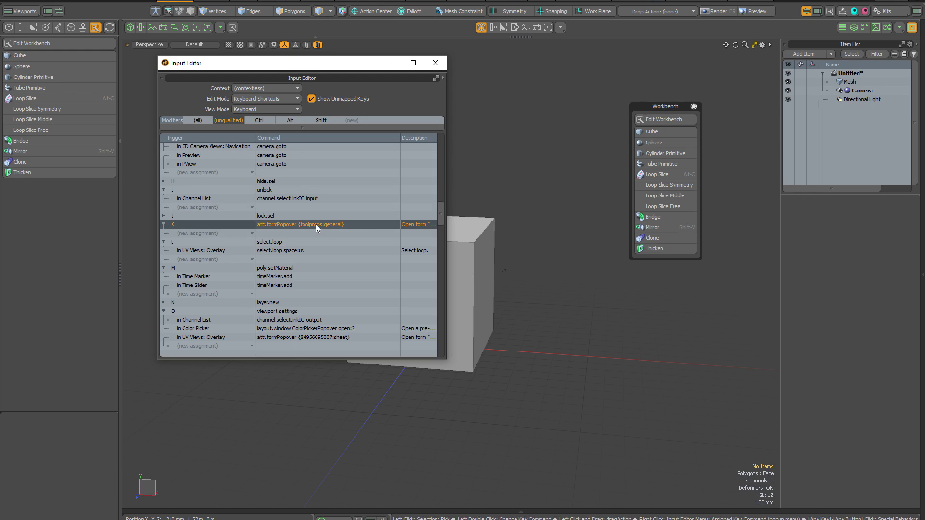
double_click(349, 224)
key(ctrl+c)
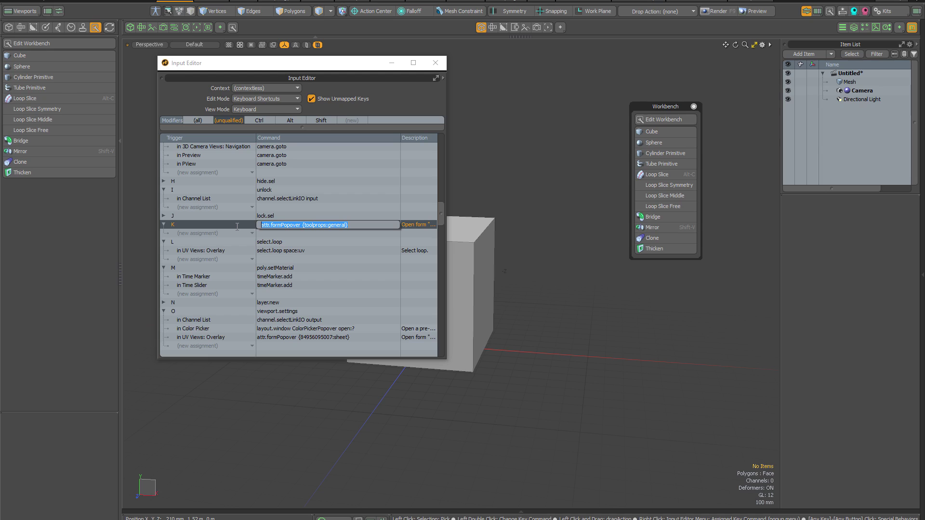
key(Escape)
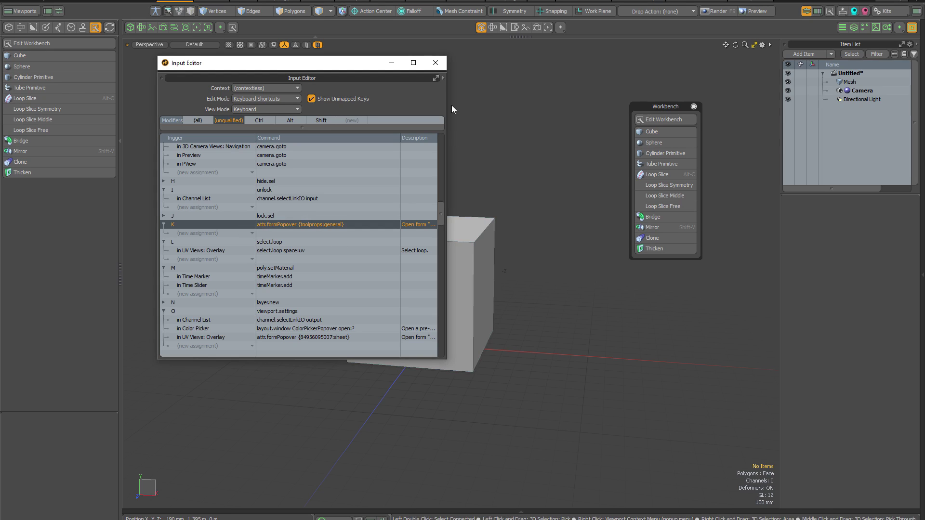
Paste the K command into Notepad and replace toolprops:general with modoTools_Workbench:sheet.
key(alt+Tab)
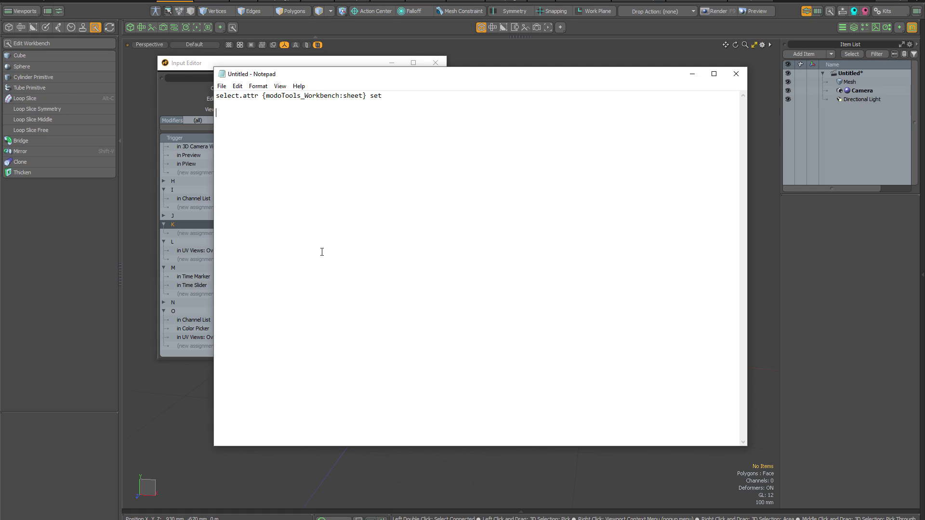
key(ctrl+v)
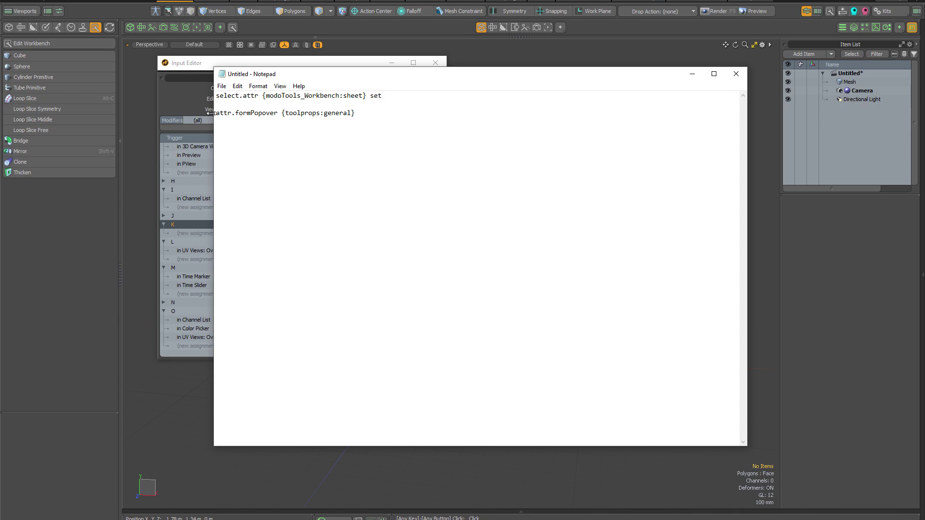
drag(266, 96, 363, 96)
key(ctrl+c)
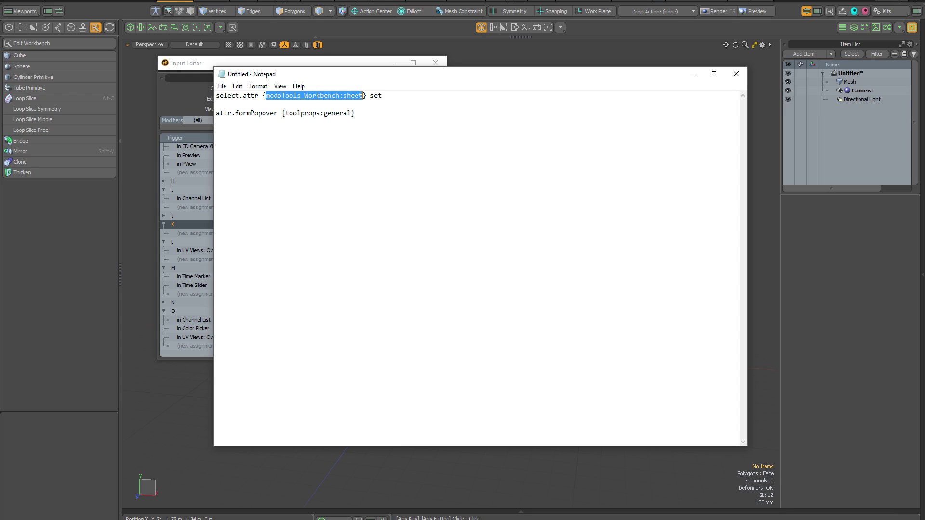
drag(285, 113, 351, 112)
key(ctrl+v)
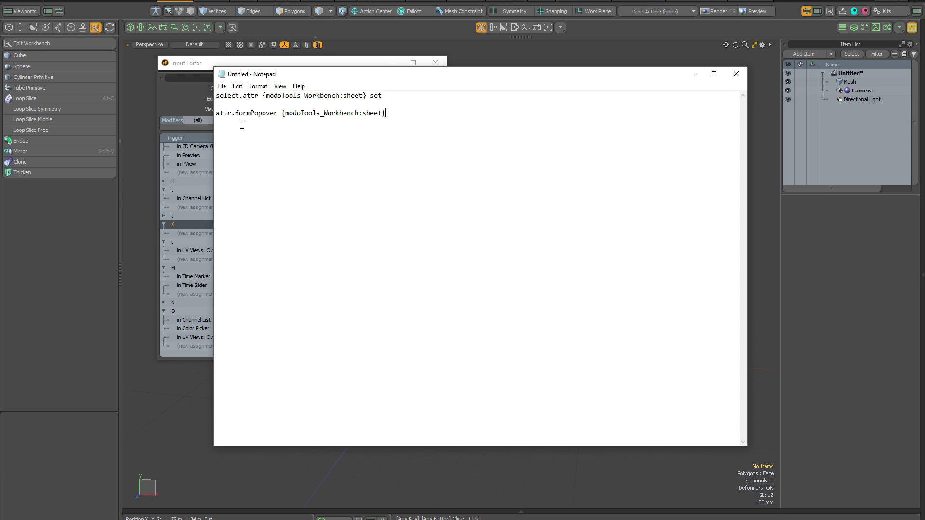
drag(387, 113, 215, 116)
key(ctrl+c)
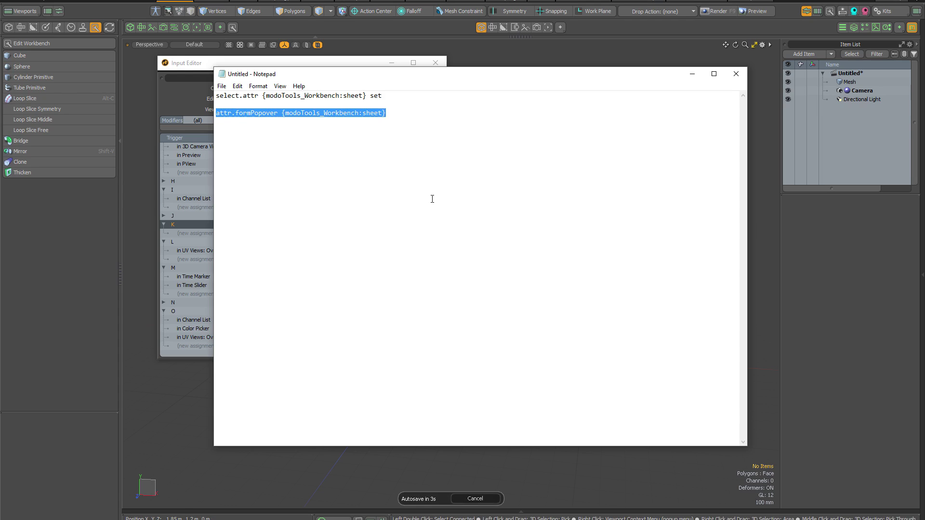
In the Input Editor's Ctrl tab, assign attr.formPopover {modoTools_Workbench:sheet} to the empty Ctrl-K entry.
key(alt+Tab)
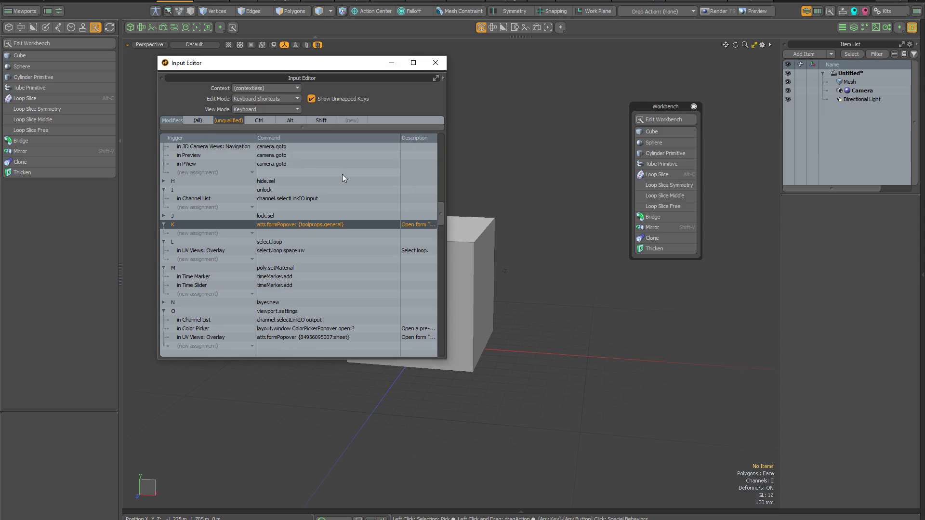
click(258, 121)
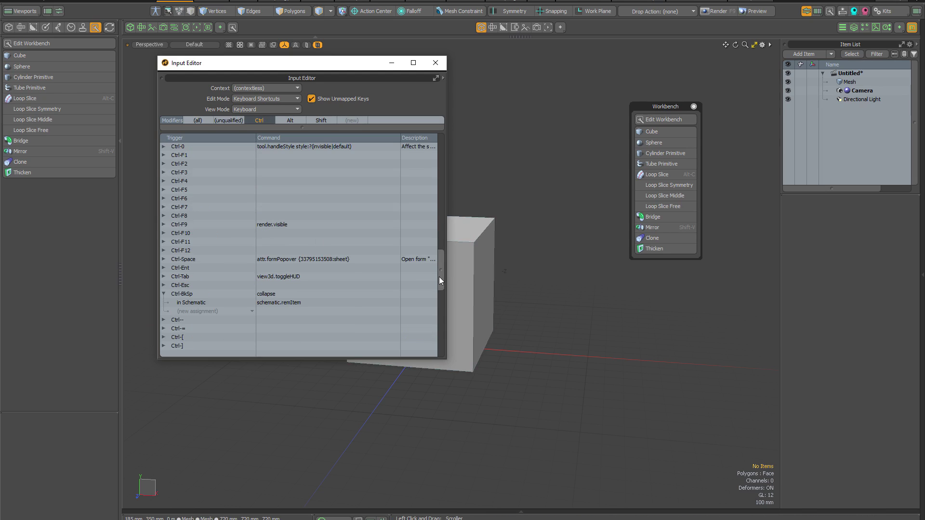
drag(439, 277, 447, 207)
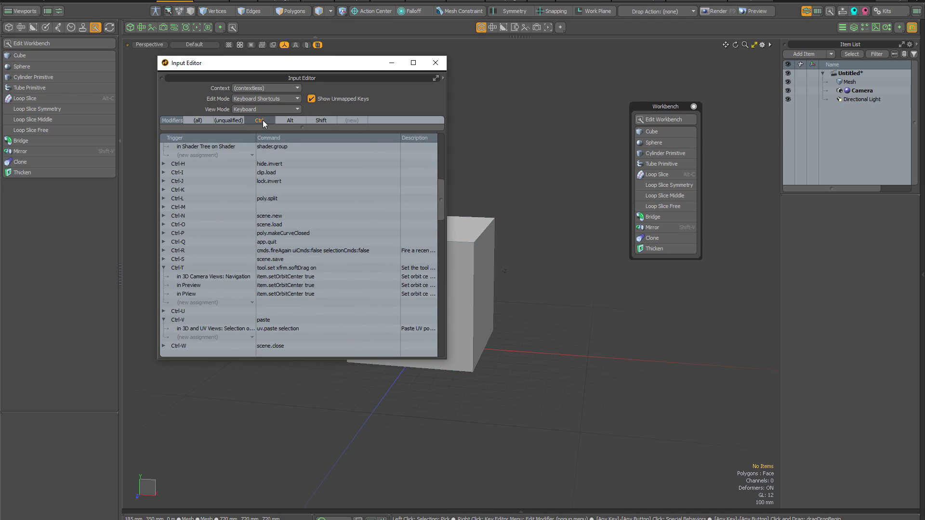
click(176, 187)
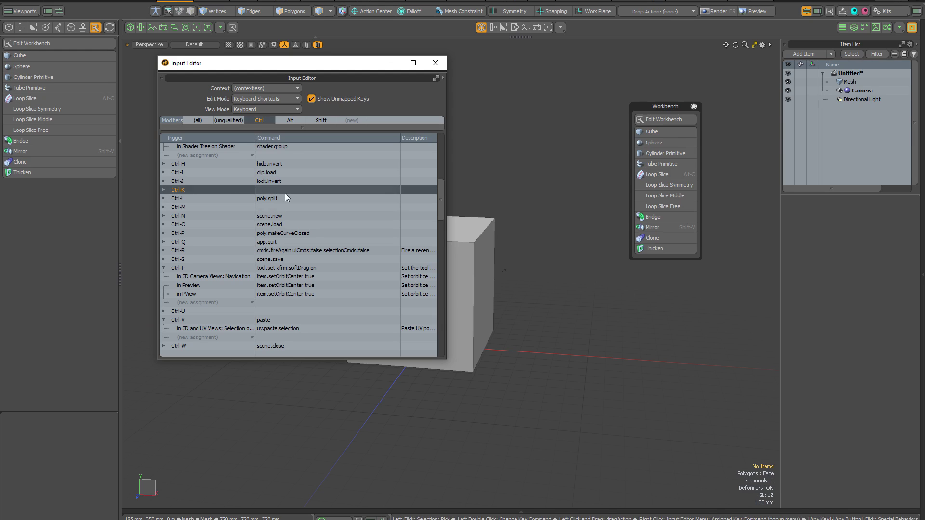
double_click(281, 190)
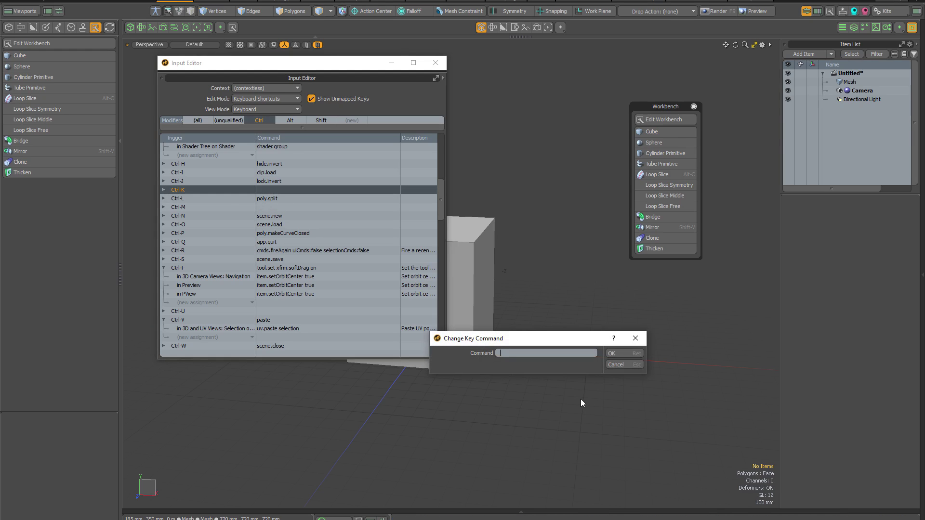
key(ctrl+v)
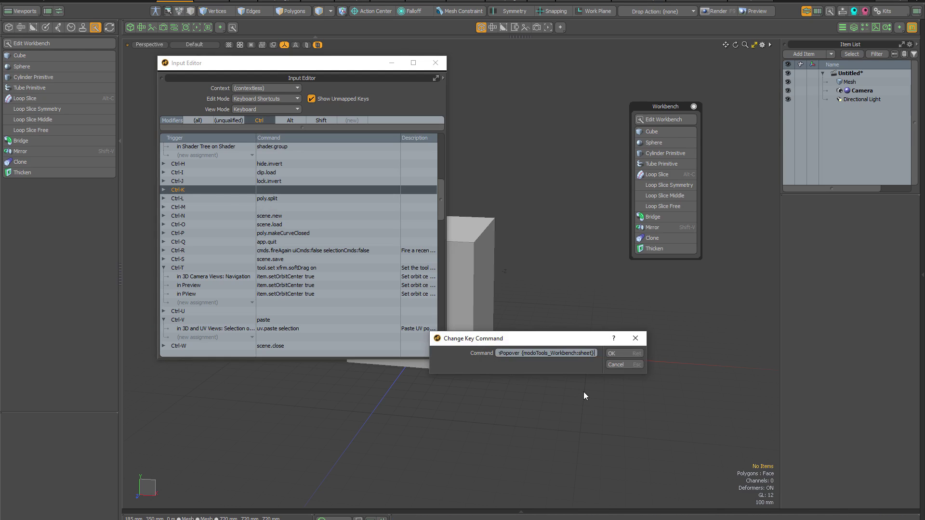
click(620, 353)
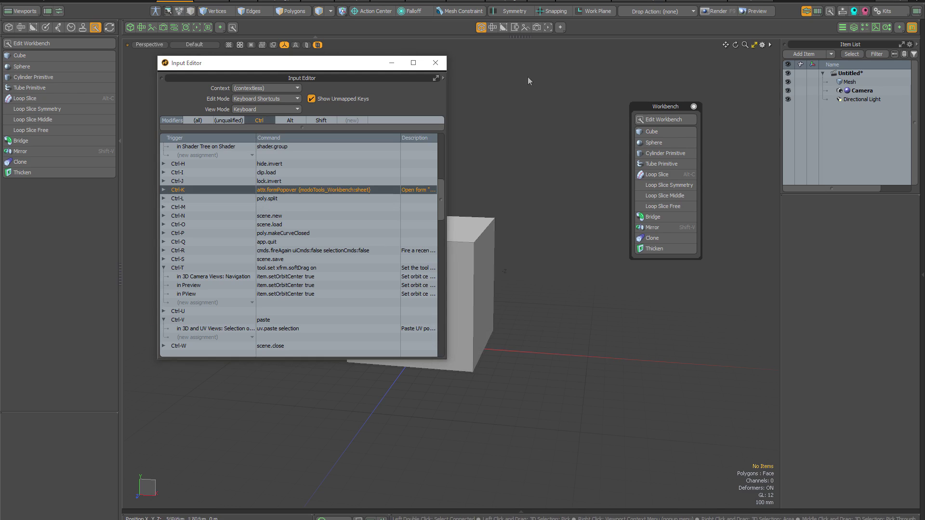
Test that Ctrl+K reopens the Workbench popover, then close the Input Editor.
click(693, 106)
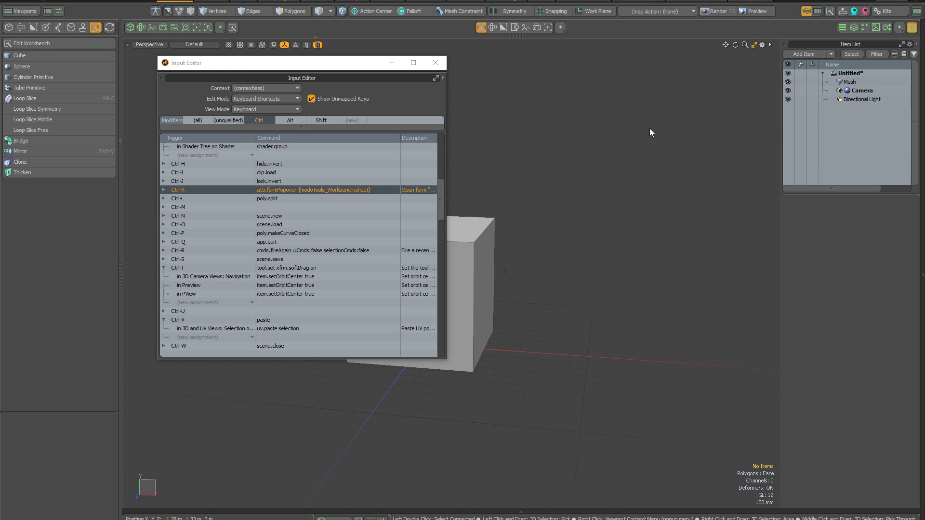
key(ctrl+k)
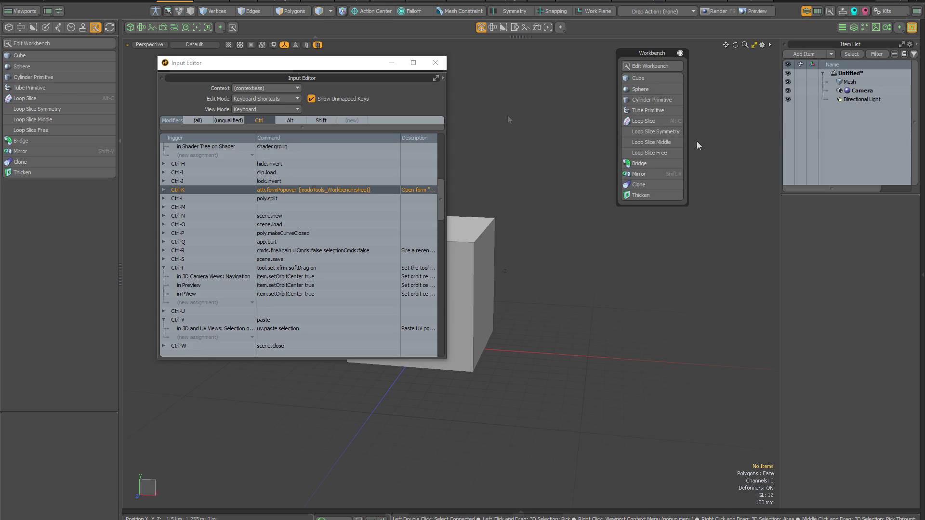
click(437, 65)
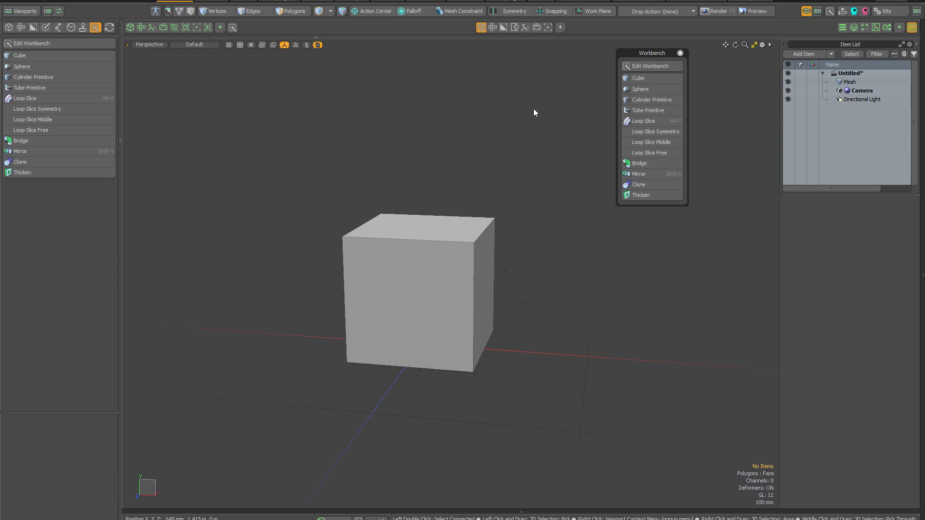
Summon the Workbench popover by shortcut in the Animate layout, then return to the Model layout.
click(680, 53)
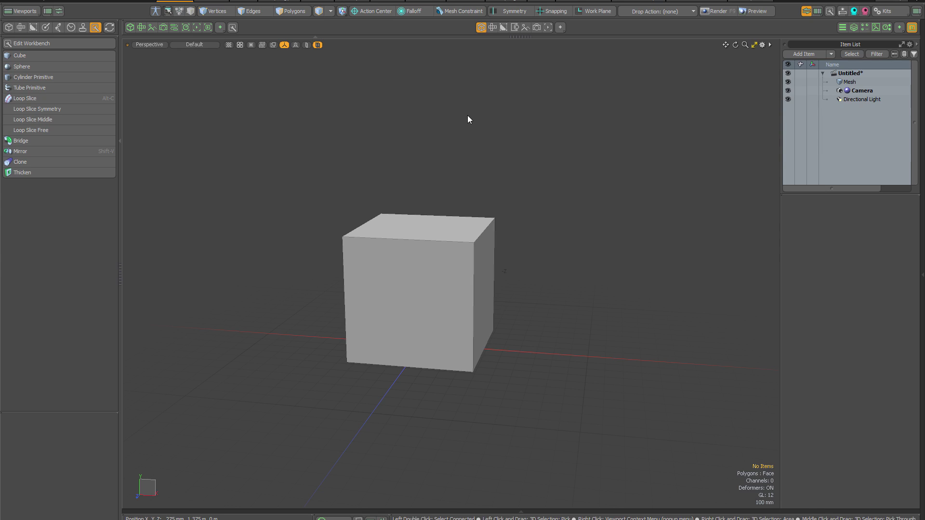
click(424, 1)
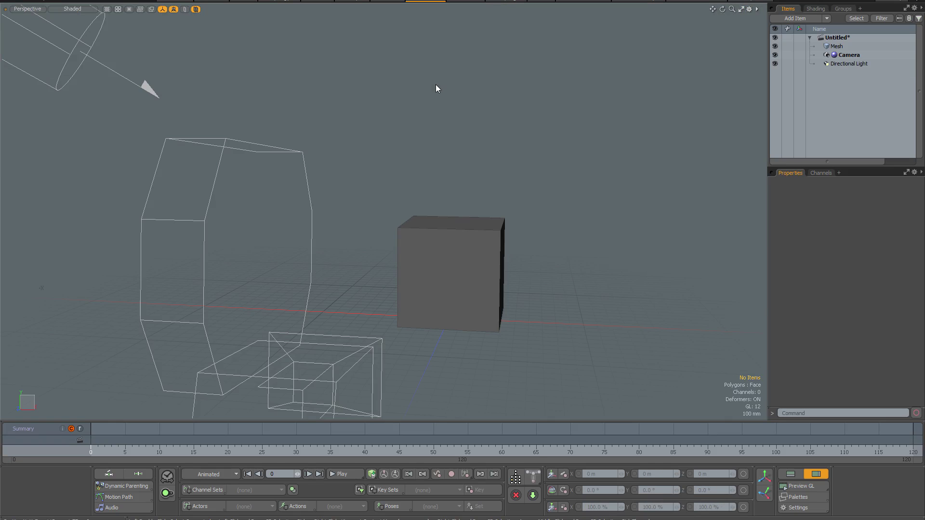
key(ctrl+w)
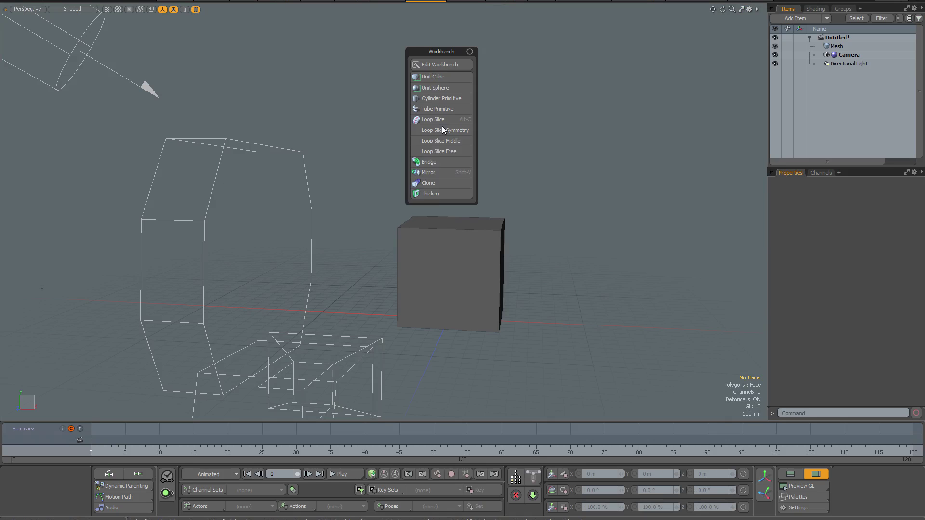
key(ctrl+w)
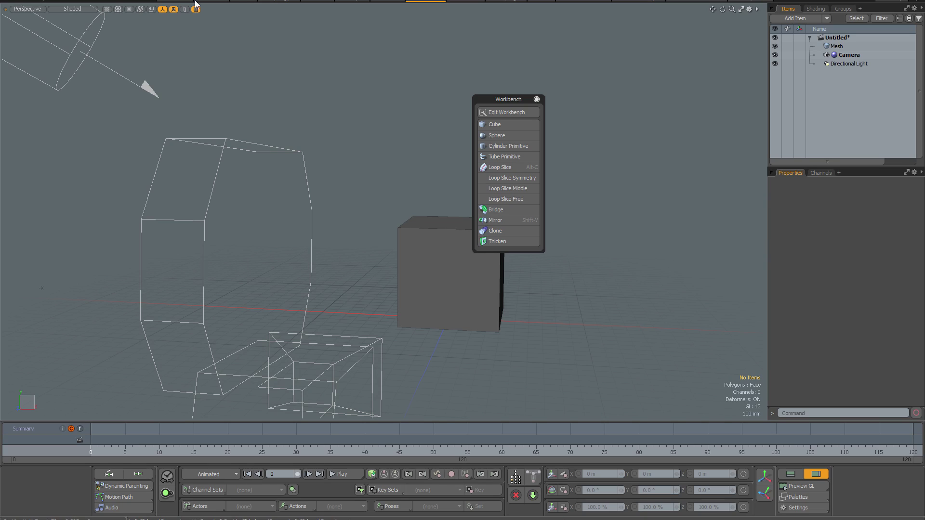
click(174, 2)
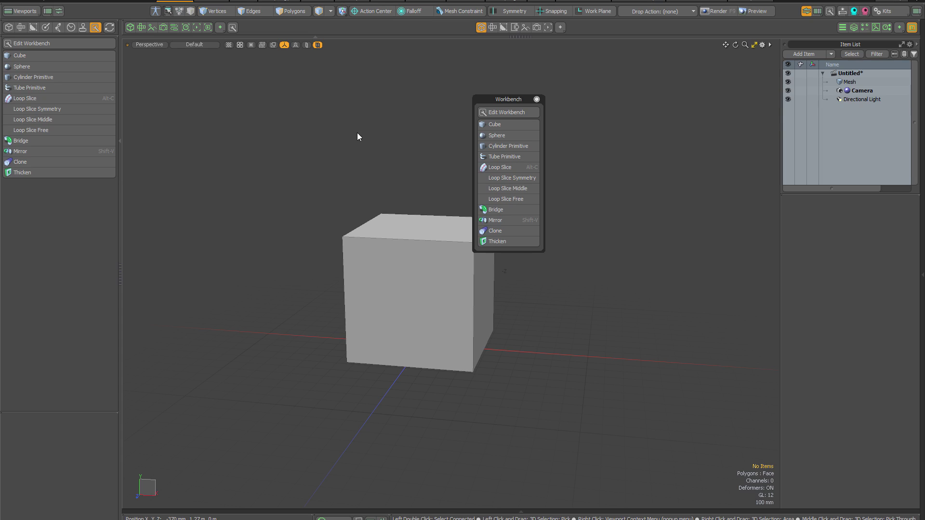
Save the Workbench form from the Edit Workbench options, then leave edit mode.
click(60, 44)
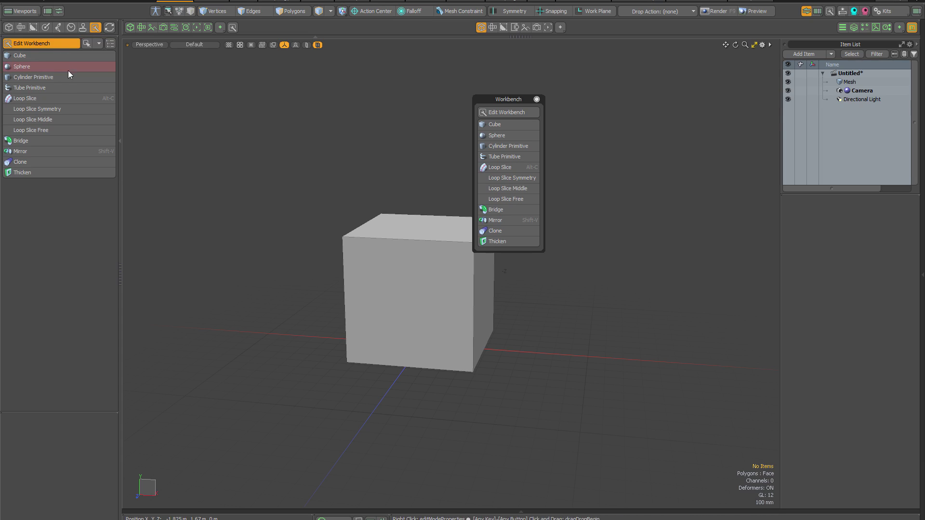
click(99, 42)
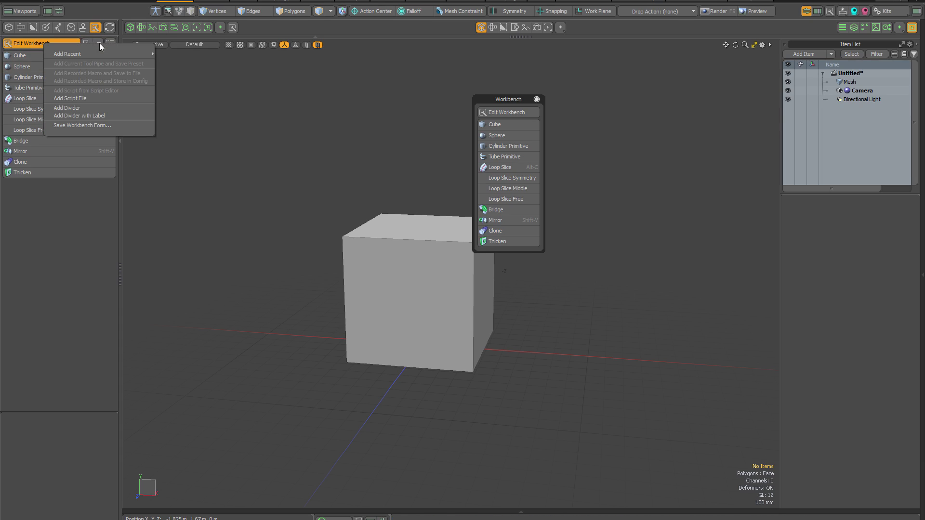
click(96, 127)
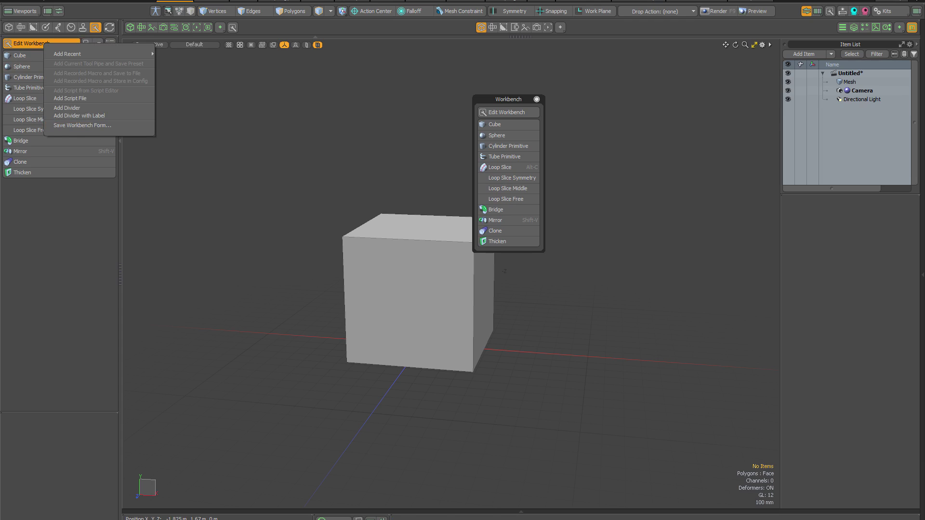
click(30, 44)
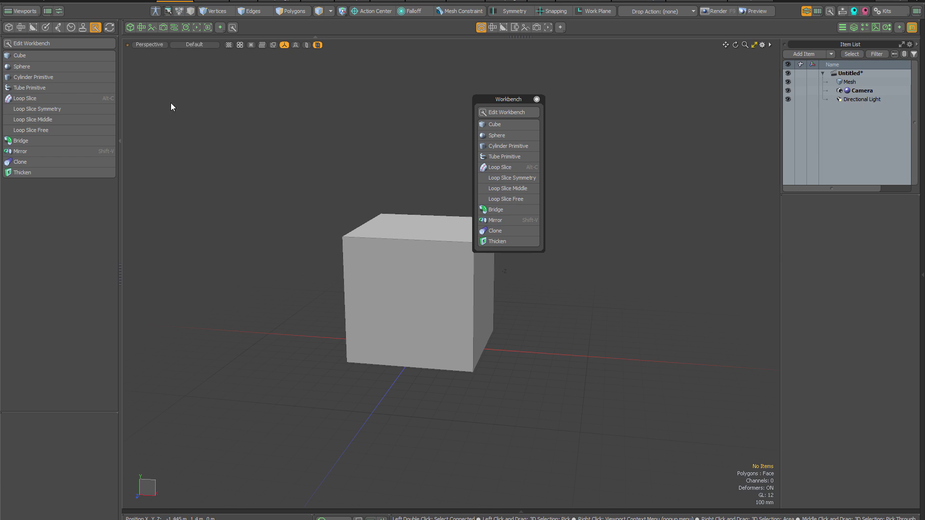
Export only the Input Mappings config fragment, overwriting the existing workbench.CFG.
key(alt+f)
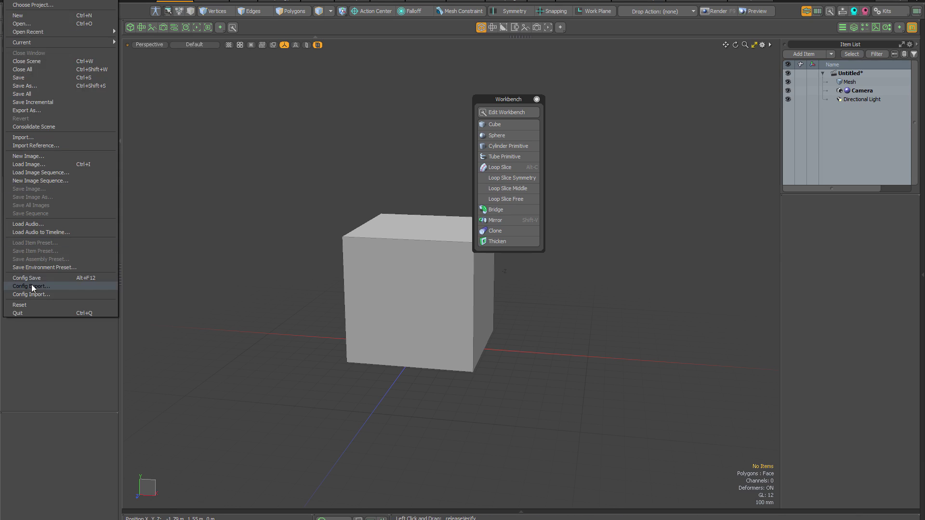
click(184, 294)
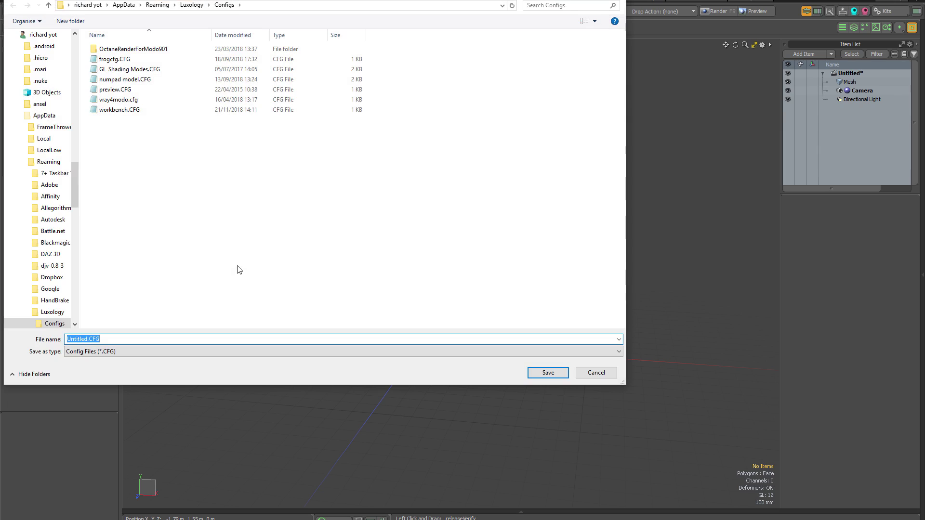
click(114, 110)
double_click(115, 110)
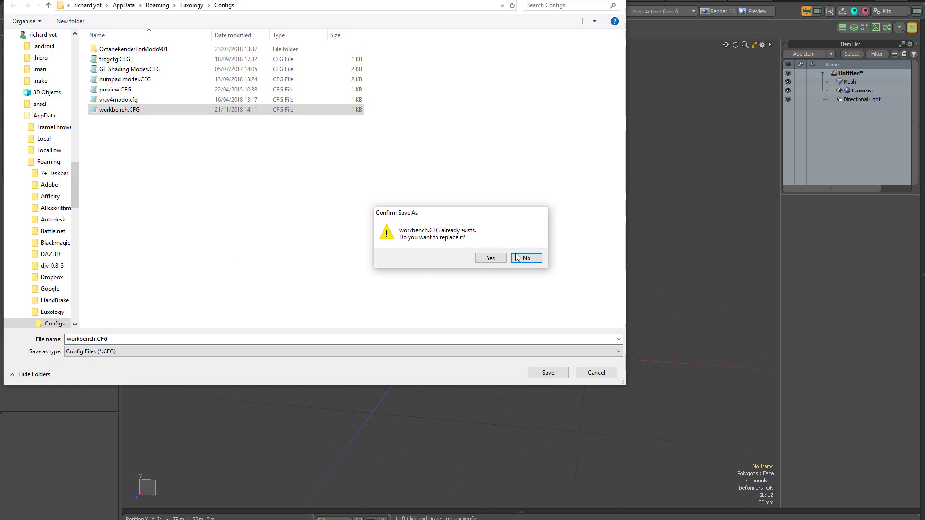
click(490, 259)
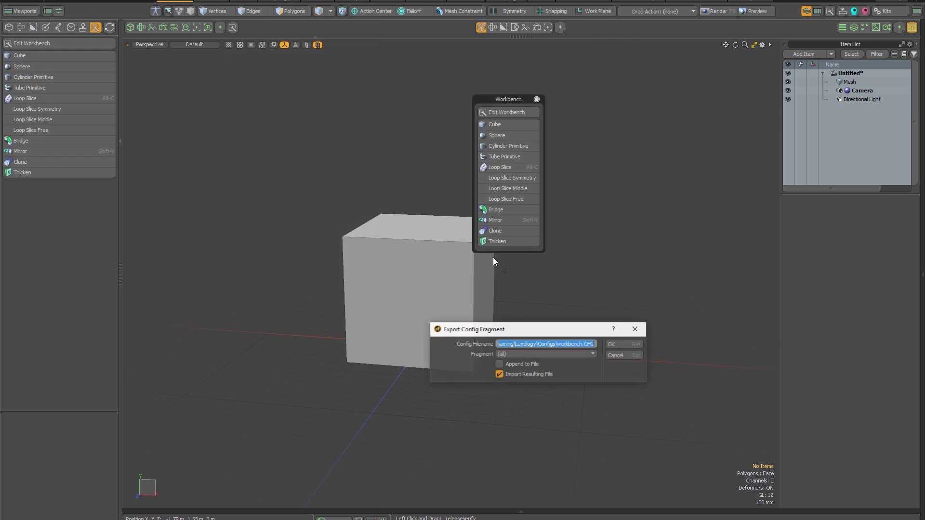
click(528, 353)
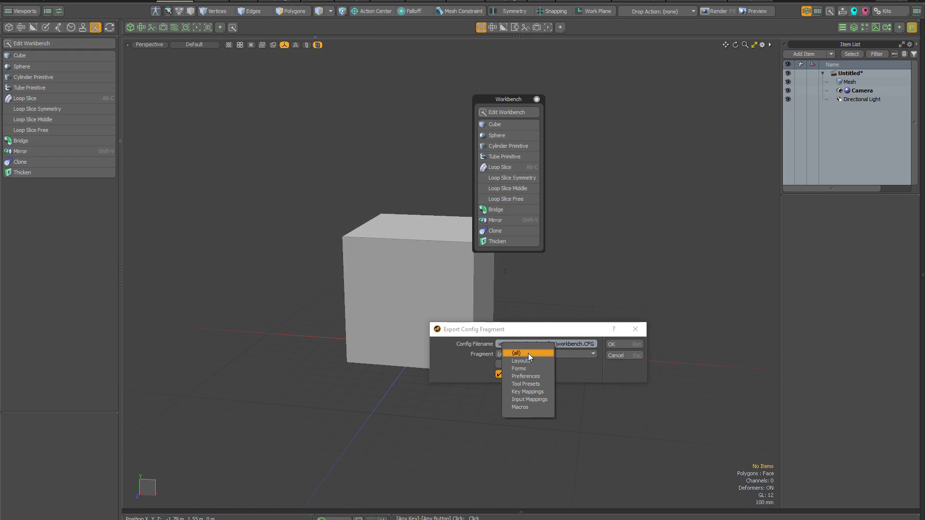
click(527, 399)
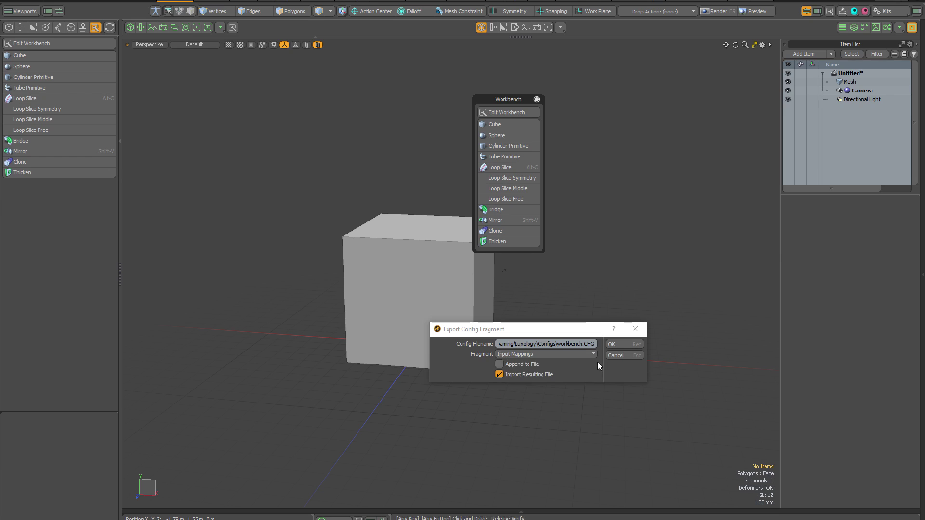
click(620, 344)
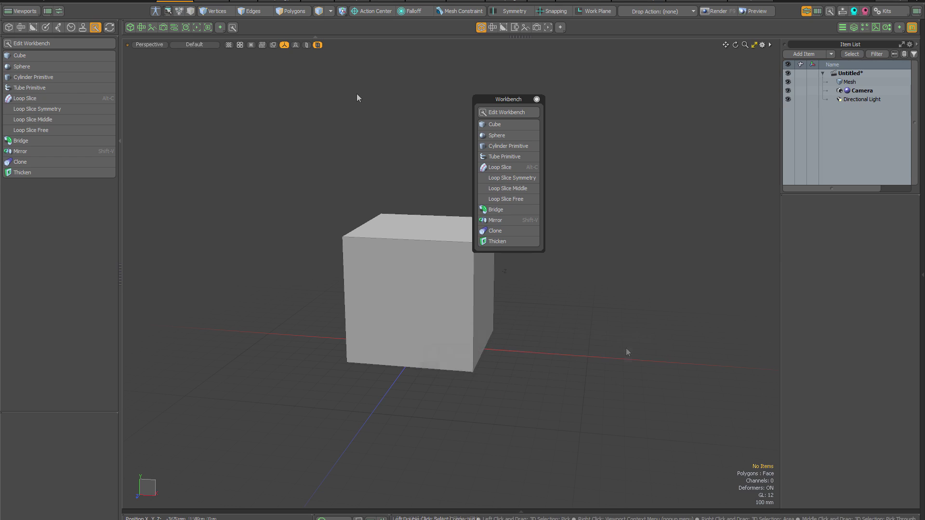
Open the user Configs folder from the System menu to locate workbench.CFG.
click(344, 1)
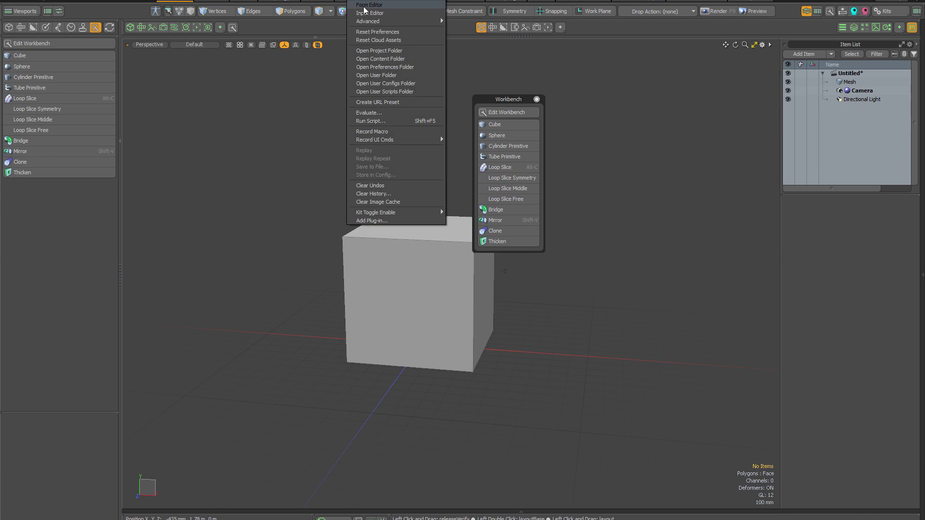
click(386, 83)
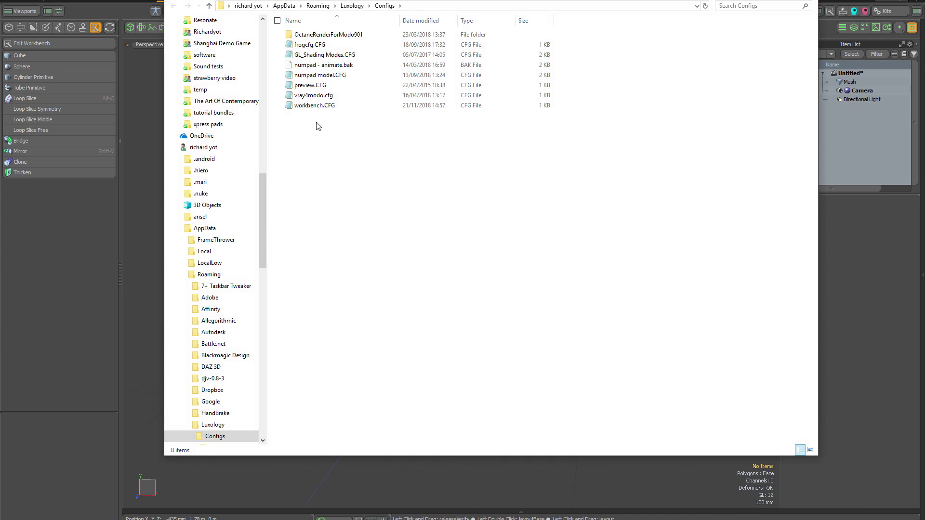
double_click(312, 106)
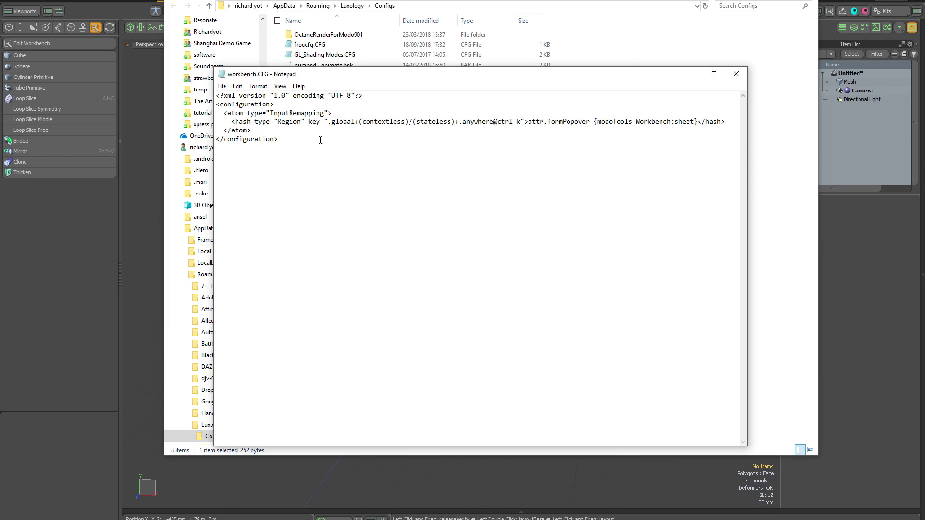
key(alt+F4)
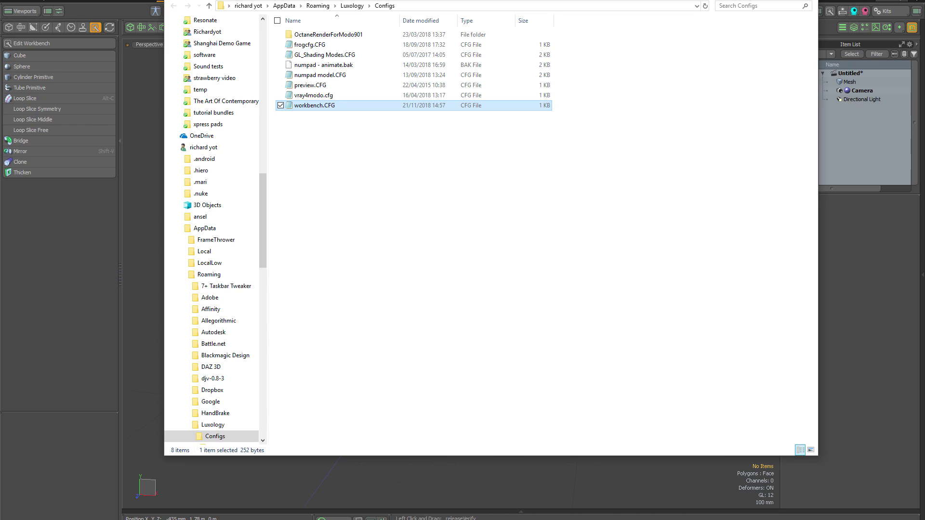
Return to the Modo viewport showing the cube and the floating Workbench popover.
key(alt+Tab)
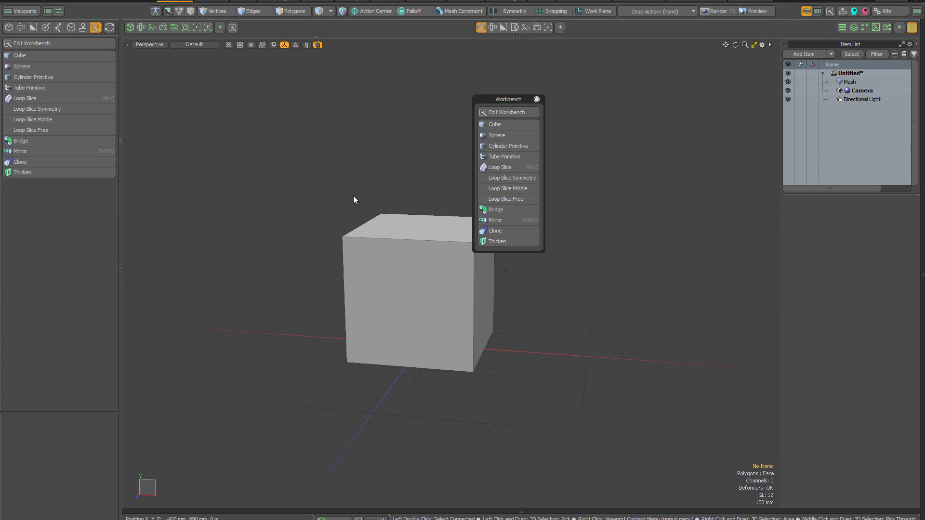